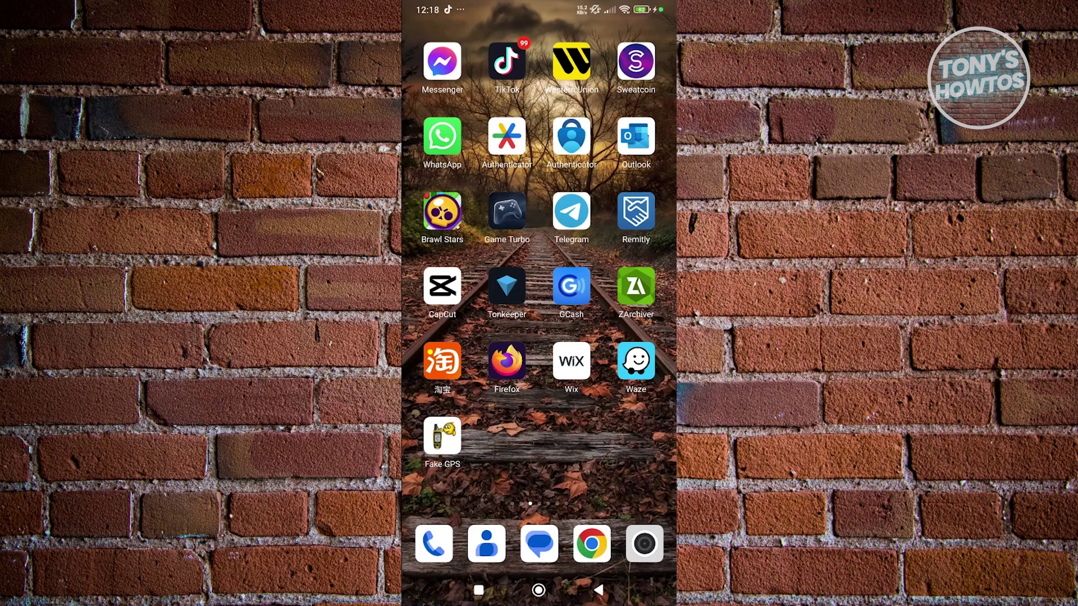
Launch Messenger from the home screen to reach the chat list.
click(442, 60)
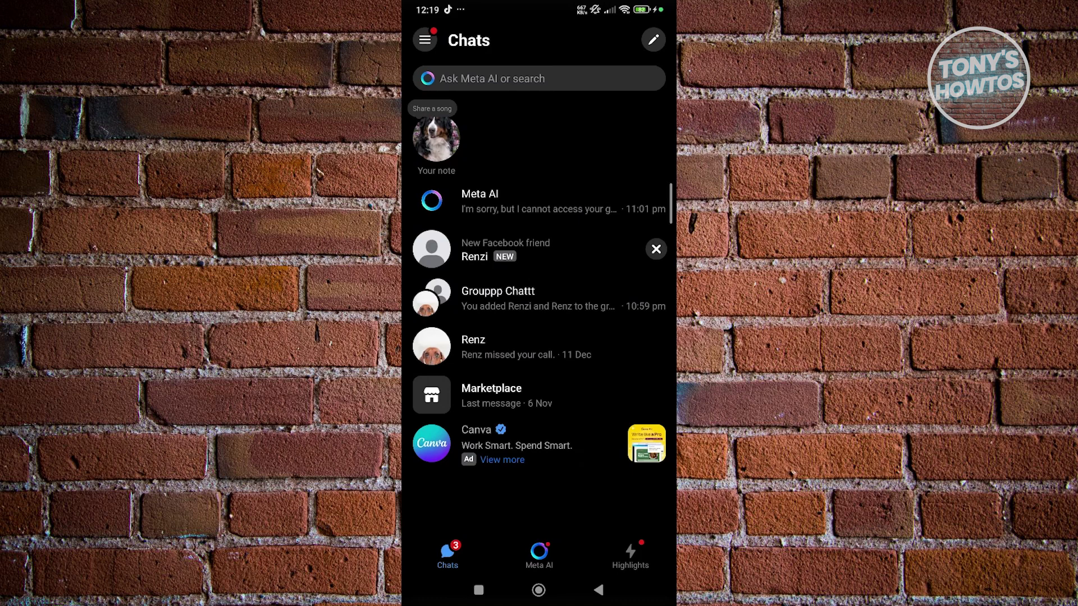
drag(540, 106, 539, 129)
Archive Renz's 11 Dec missed-call chat and open the Archive section.
click(563, 346)
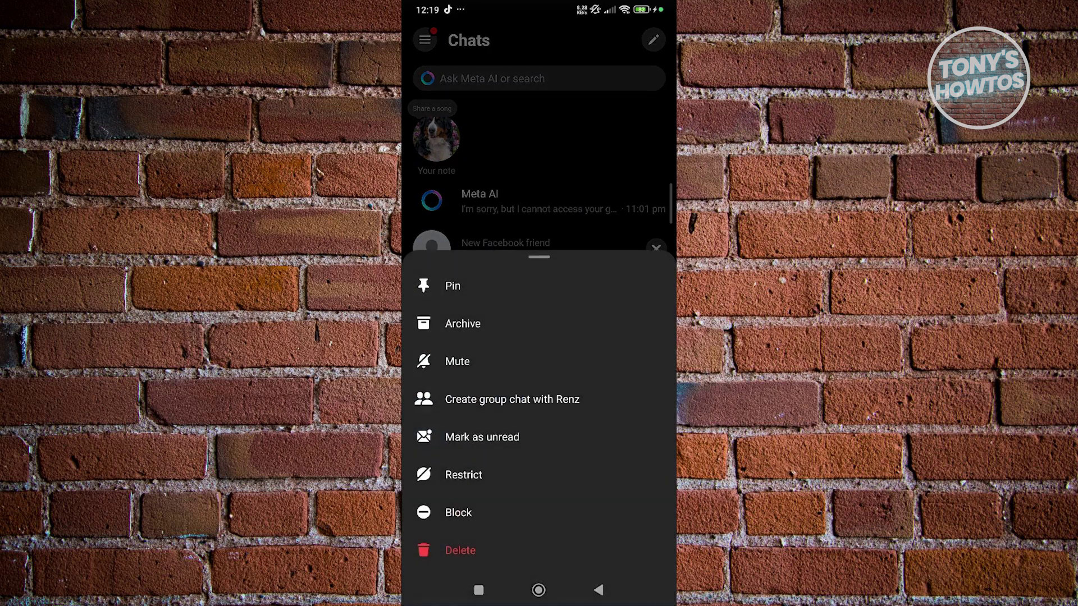
click(463, 323)
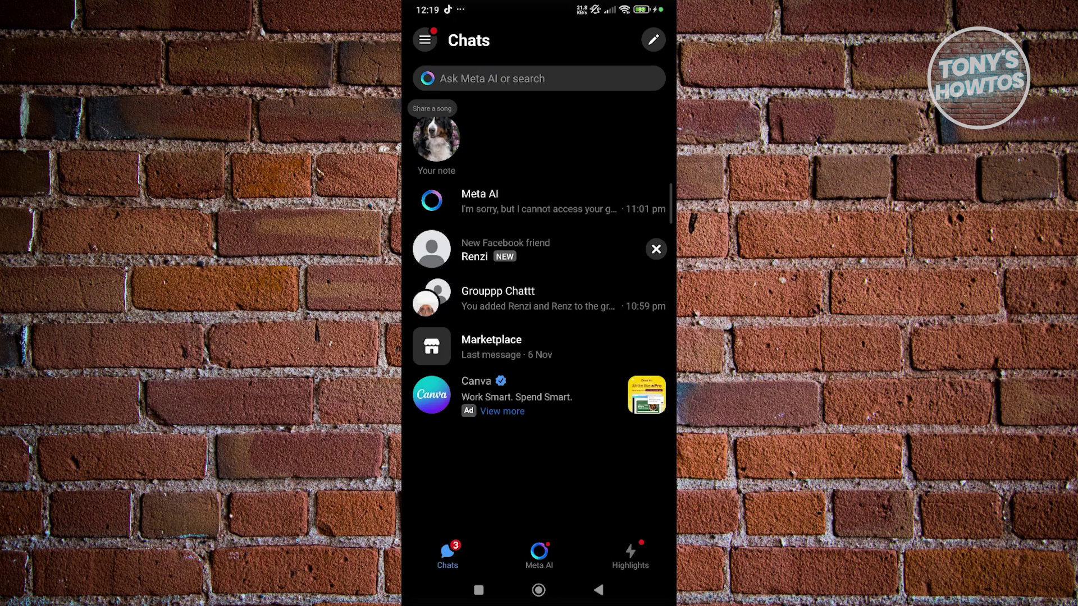
click(425, 40)
click(454, 202)
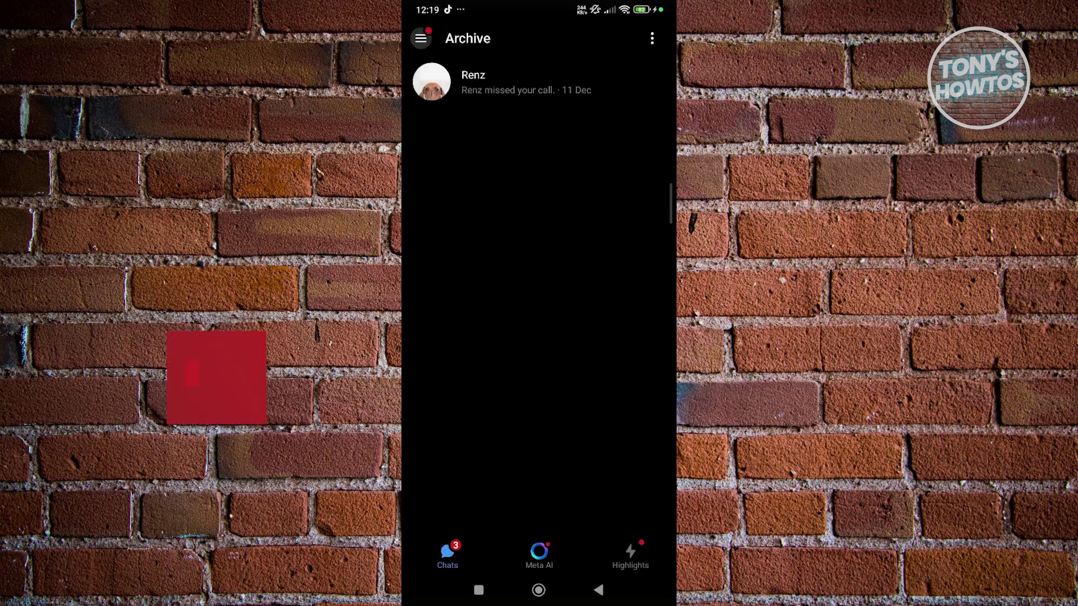
Unarchive Renz's chat, go back to Chats, and bring up its options again.
click(522, 82)
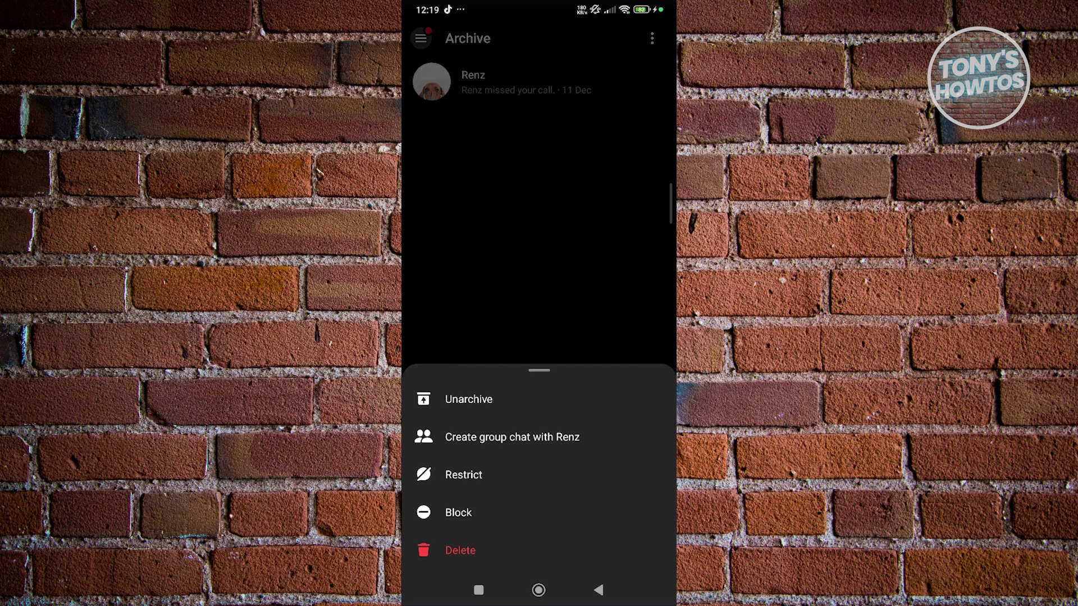
click(468, 400)
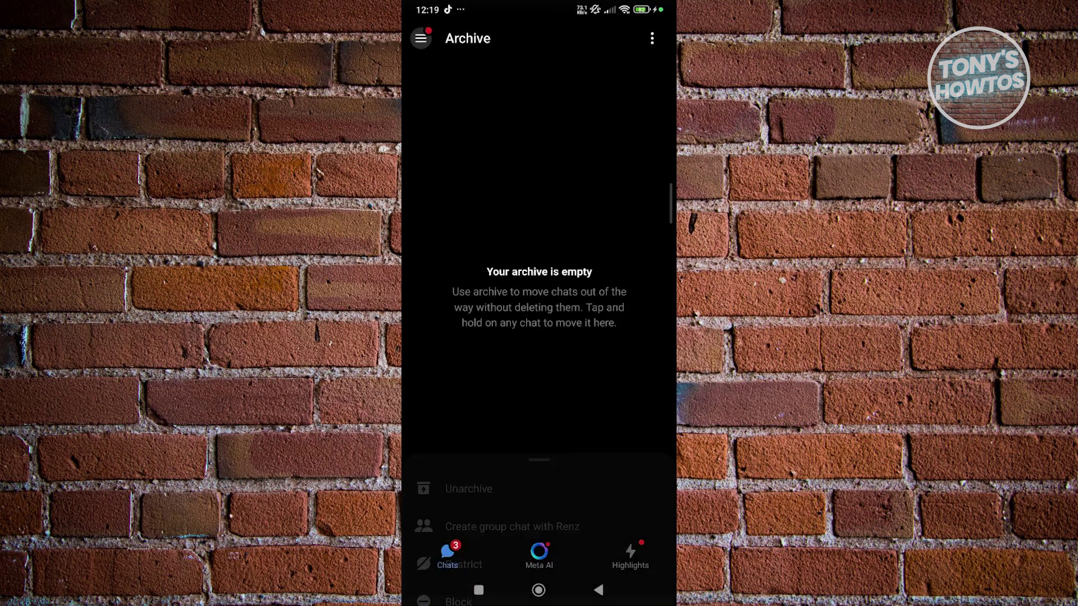
click(420, 38)
click(464, 87)
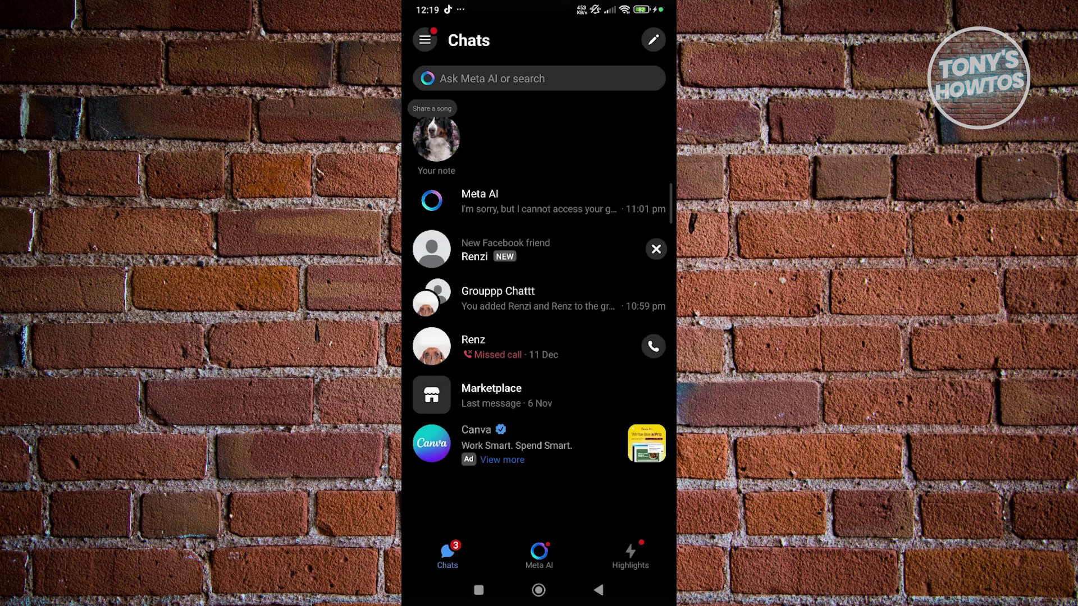
click(506, 346)
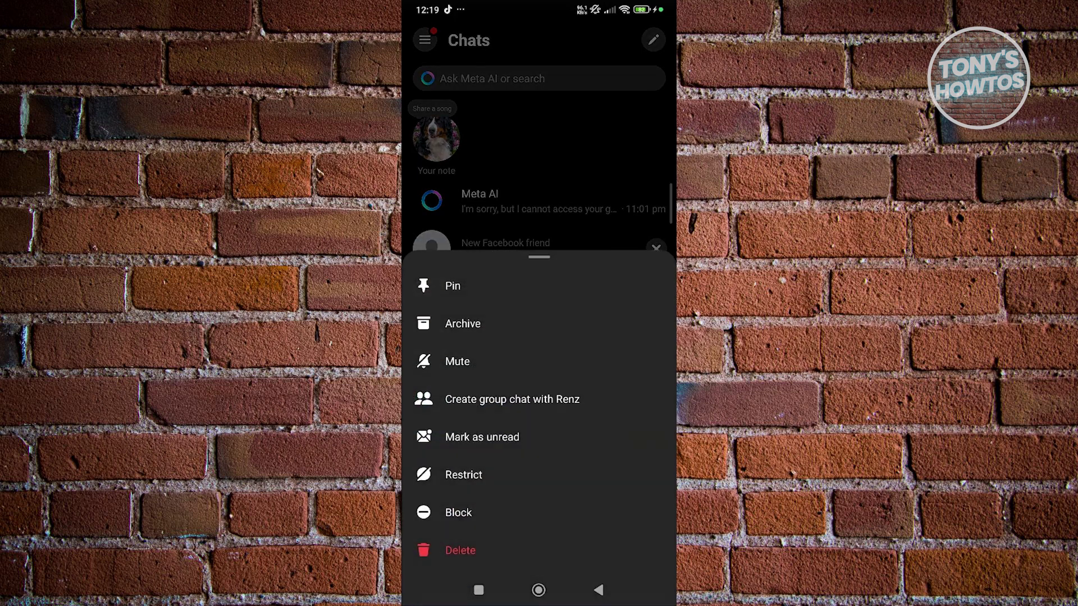
Dismiss the chat options sheet and briefly view the side menu before returning to Chats.
key(Escape)
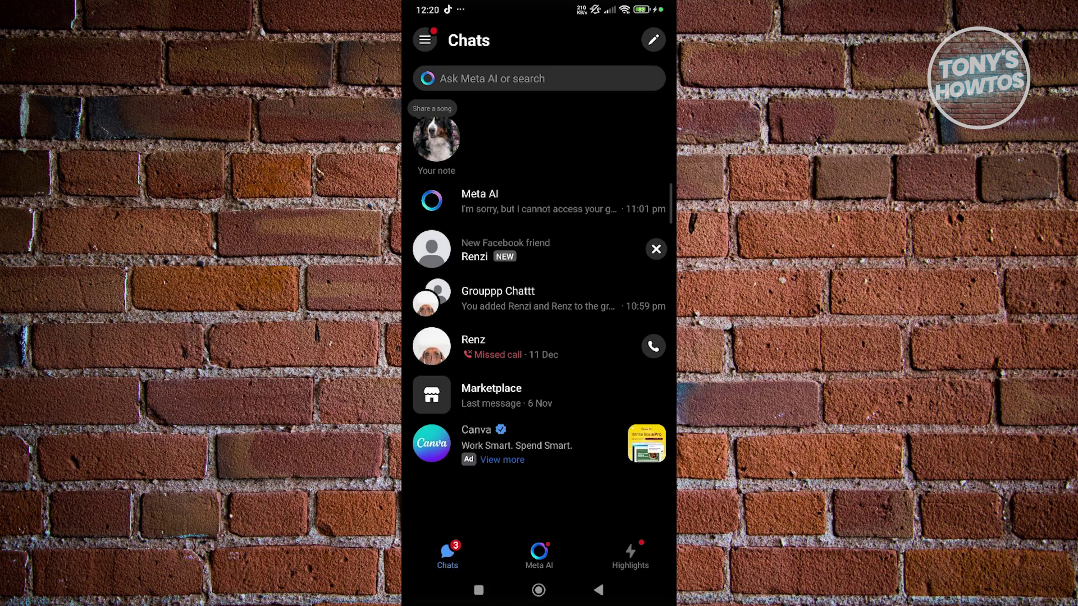
click(424, 39)
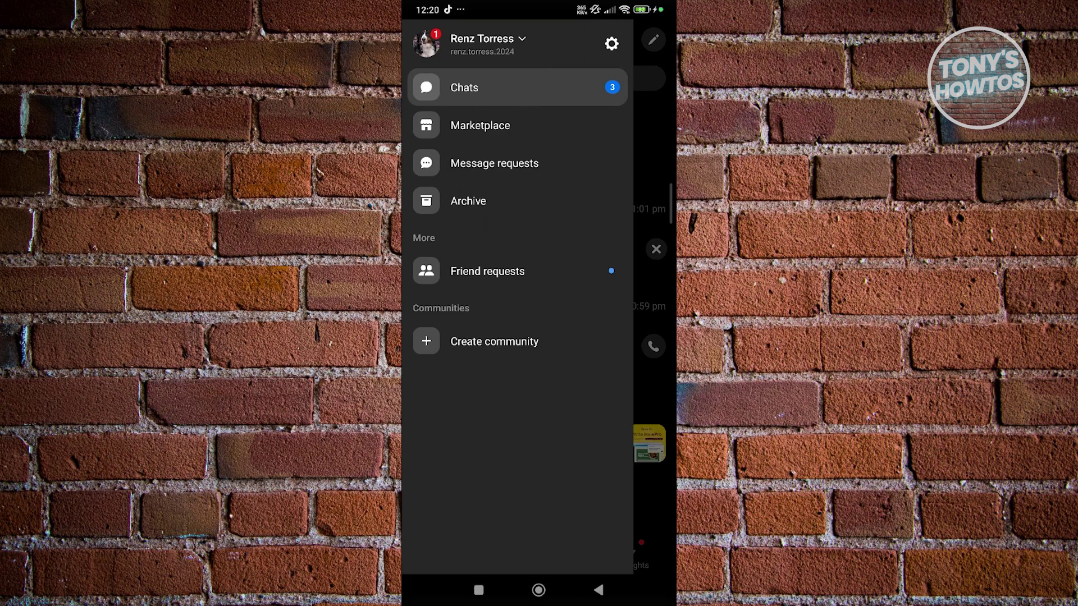
click(464, 88)
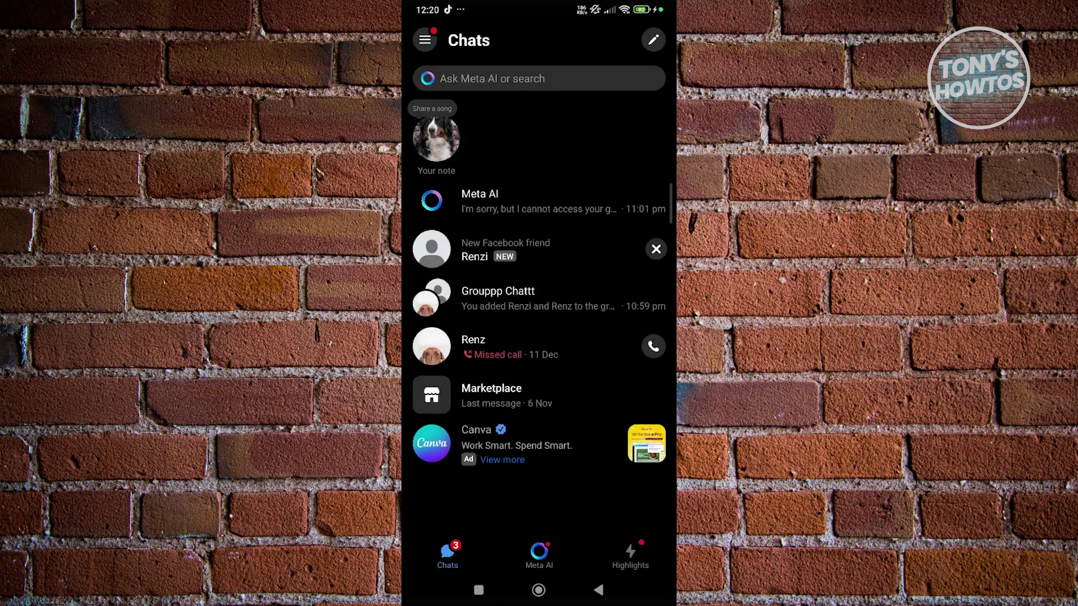
Go from the drawer settings into Accounts Centre's 'Your information and permissions' page.
click(425, 40)
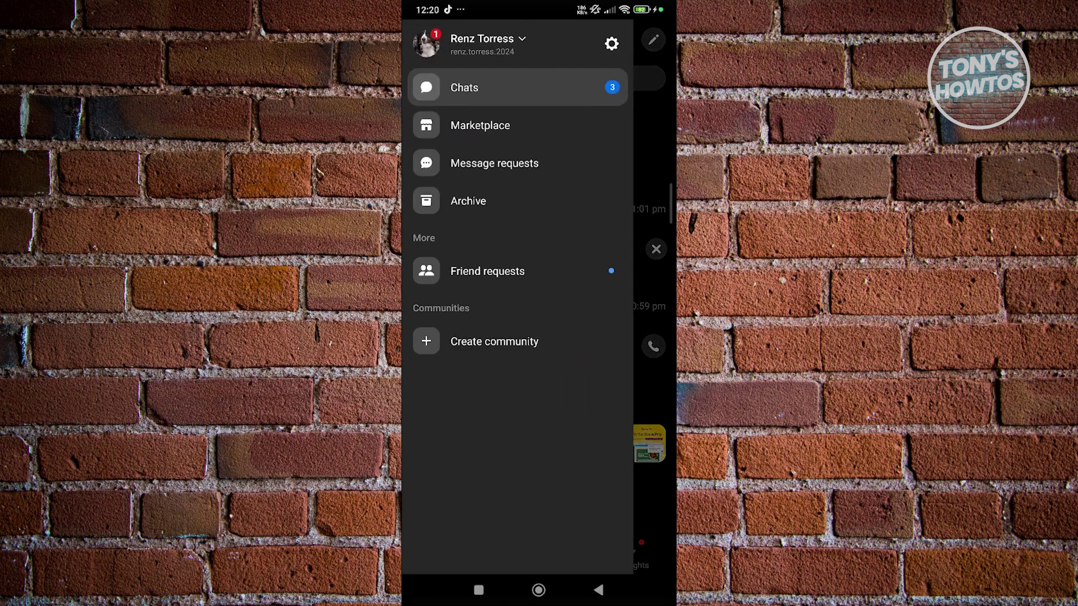
click(612, 42)
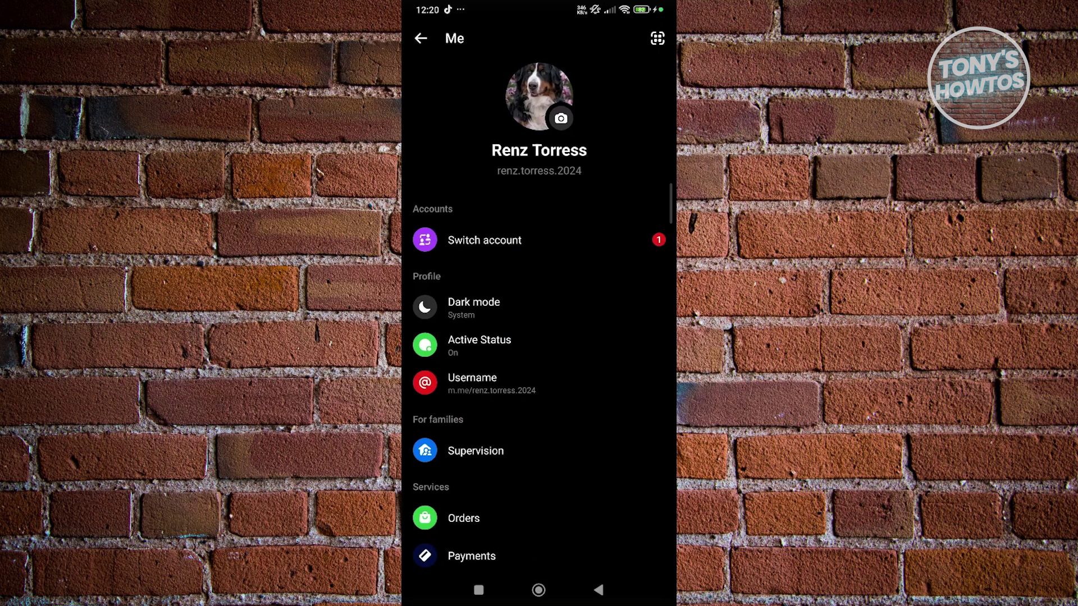
scroll(539, 337, down, 3)
scroll(538, 337, down, 6)
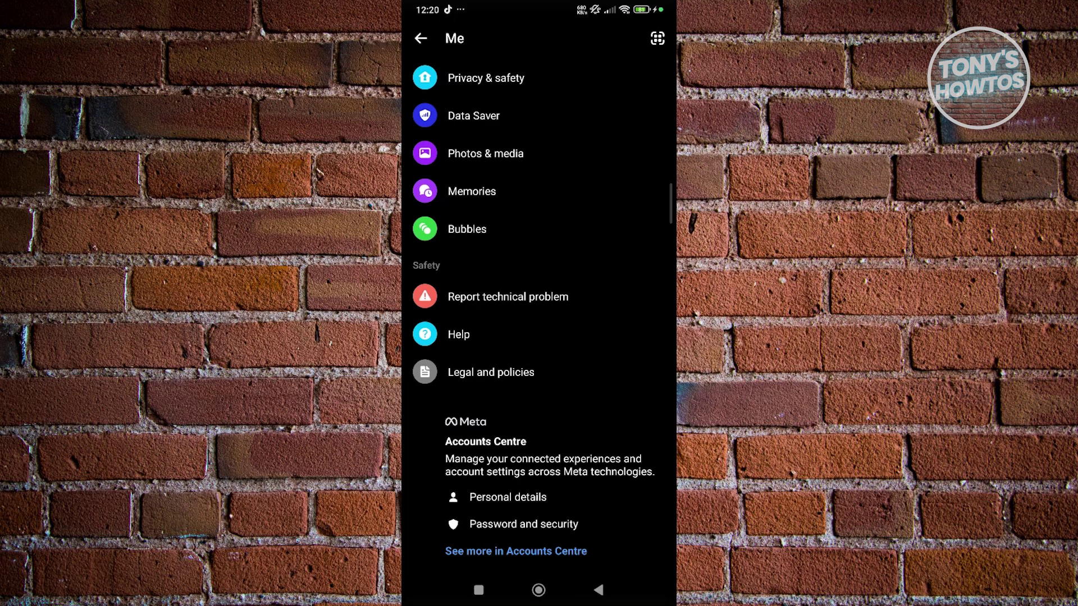
click(516, 552)
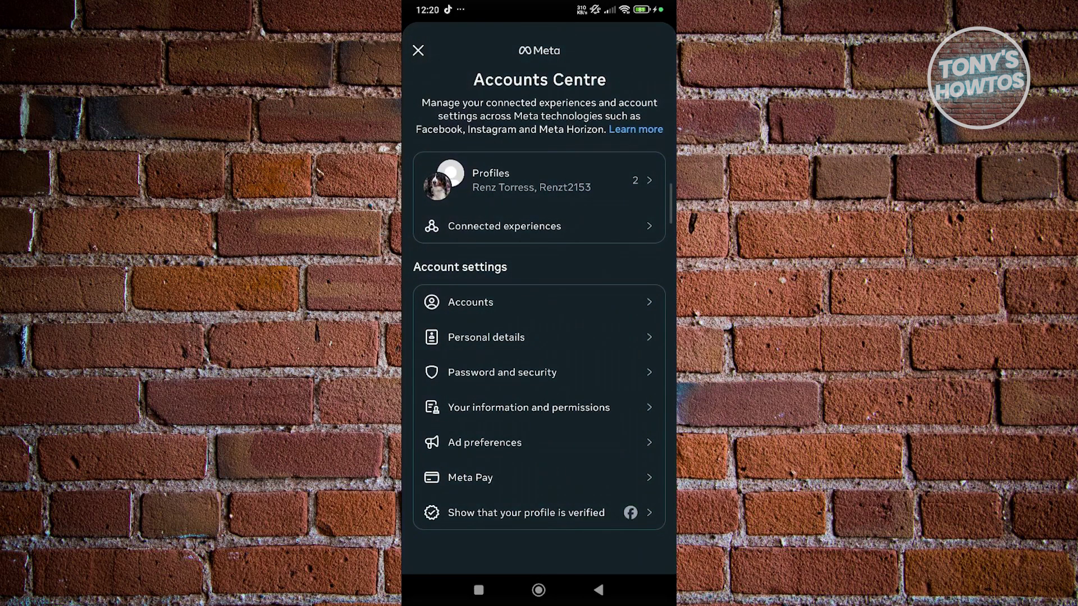
click(529, 407)
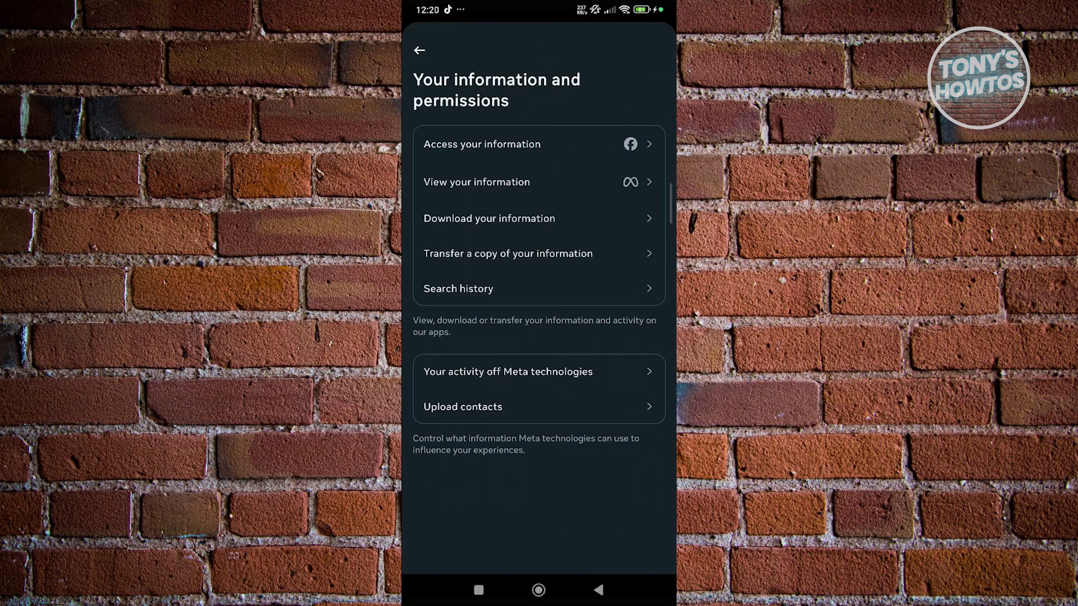
Create a new Download your information request for the Facebook profile with Messages ticked.
click(489, 218)
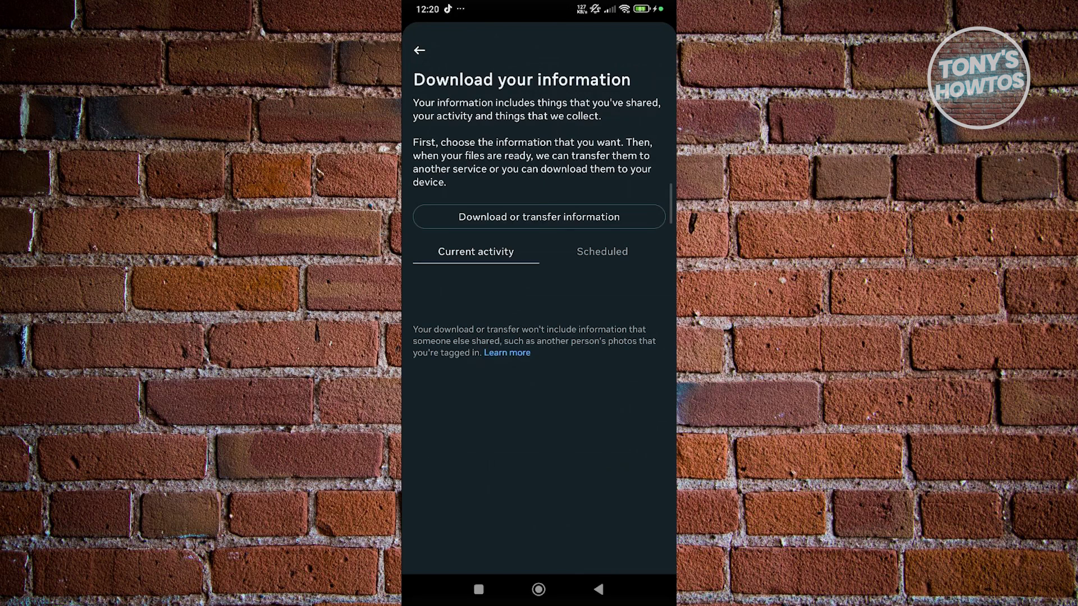
click(540, 216)
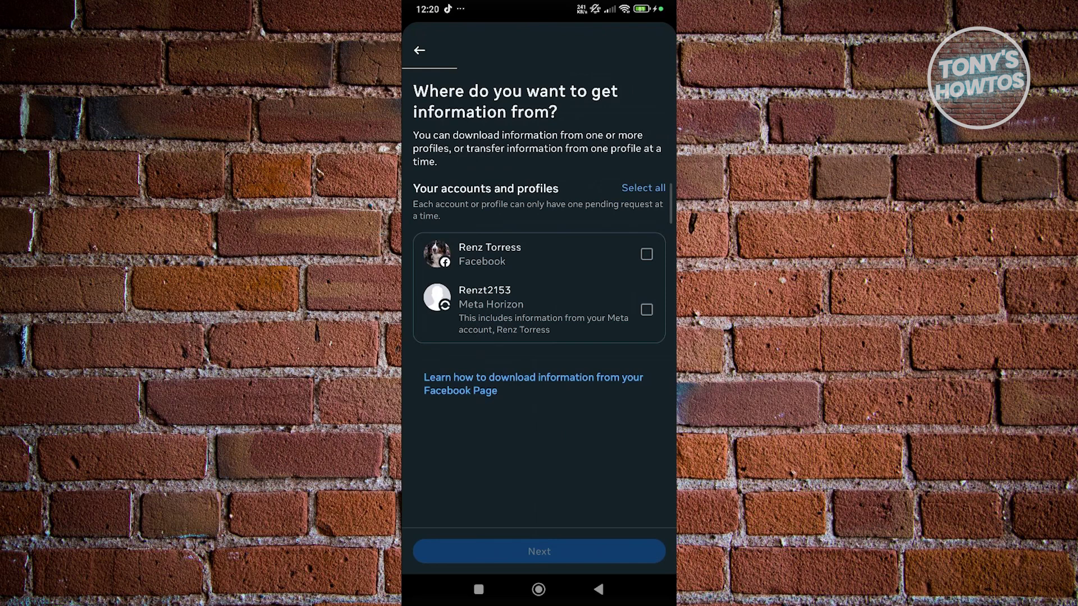
click(646, 254)
click(539, 552)
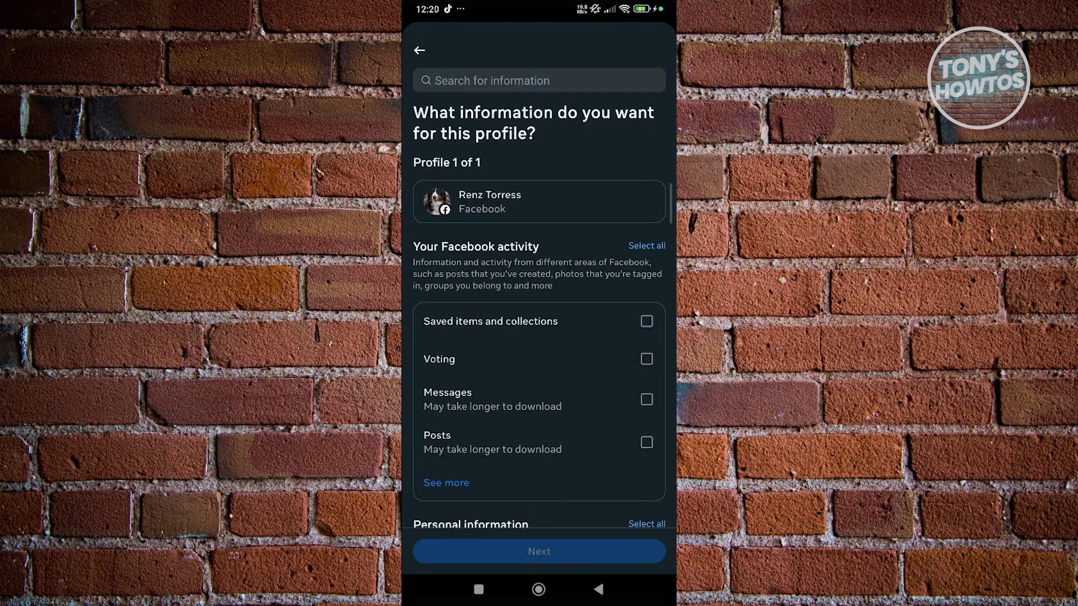
click(645, 399)
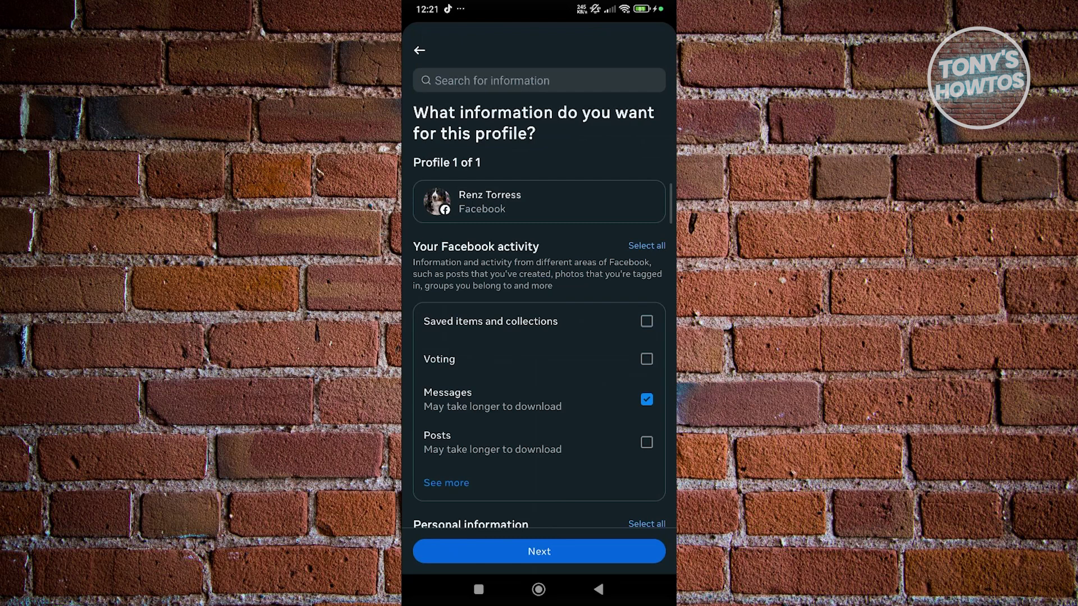
click(540, 551)
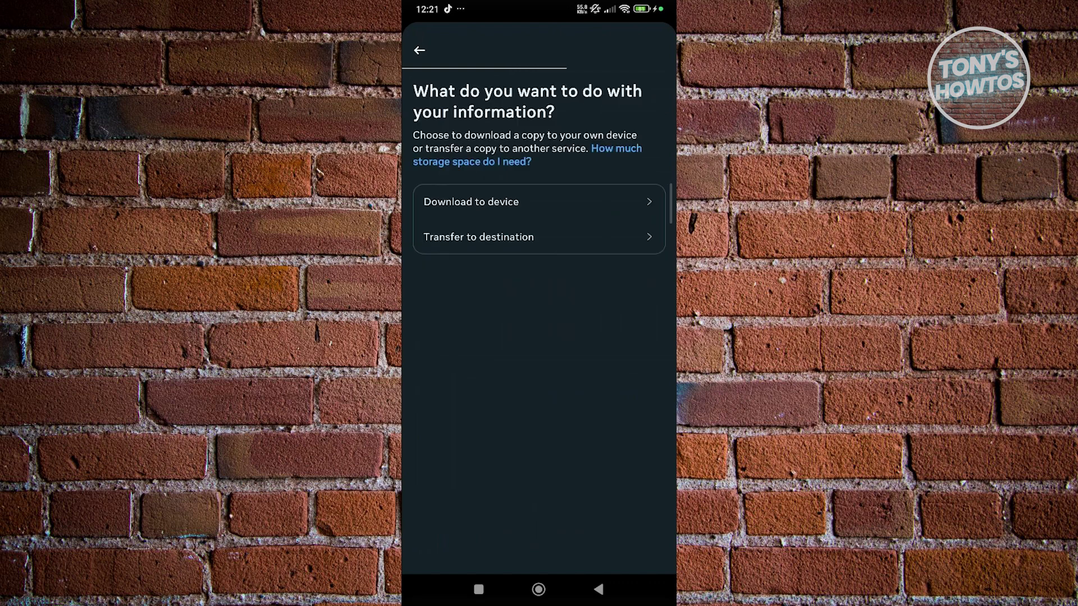
Choose Download to device with HTML format and Medium media quality.
click(540, 202)
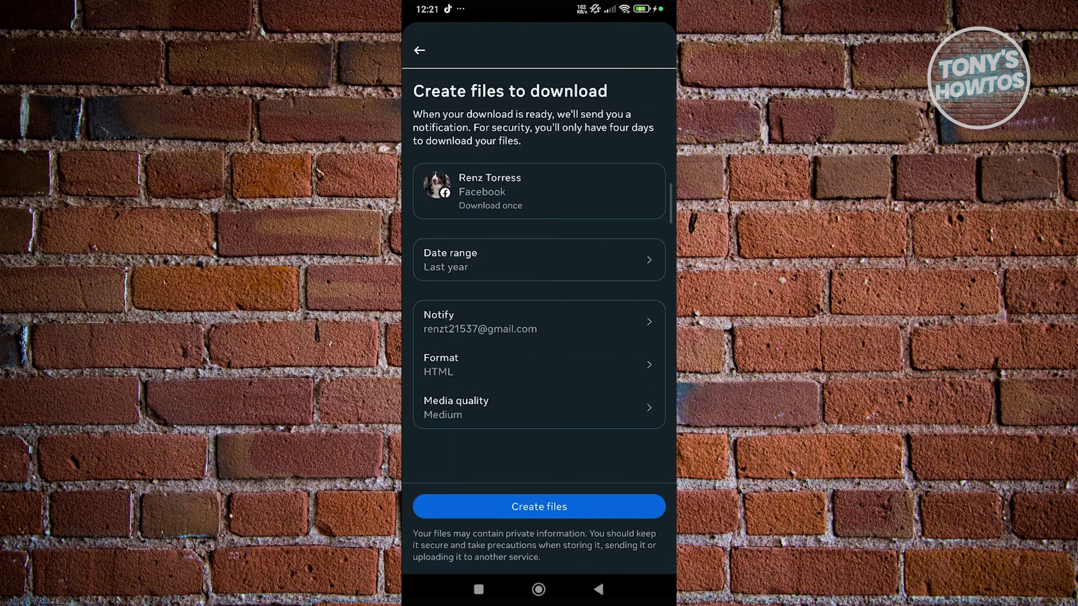
click(540, 365)
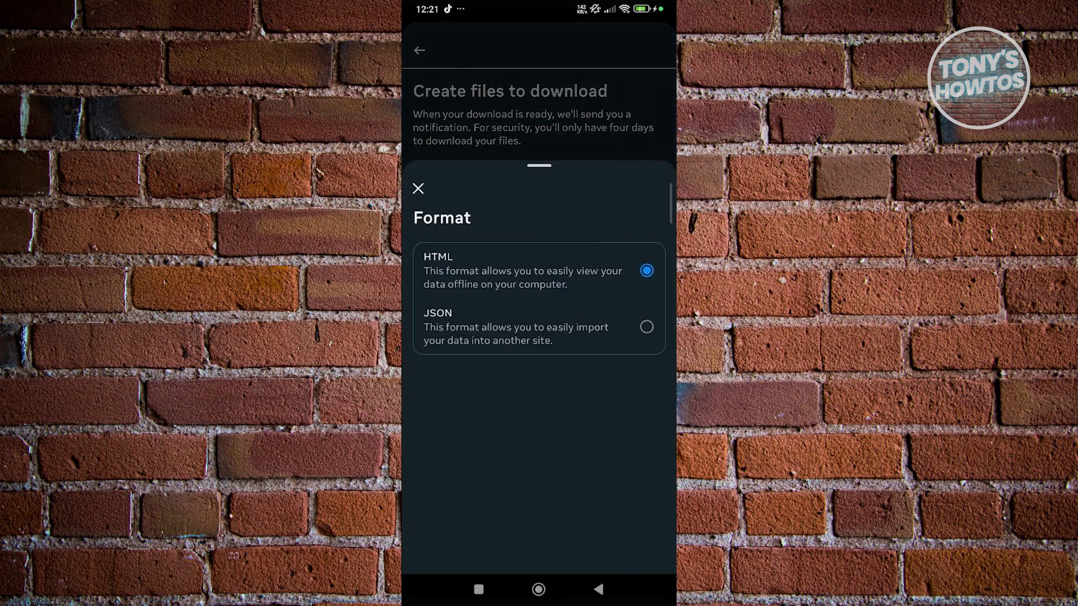
click(539, 270)
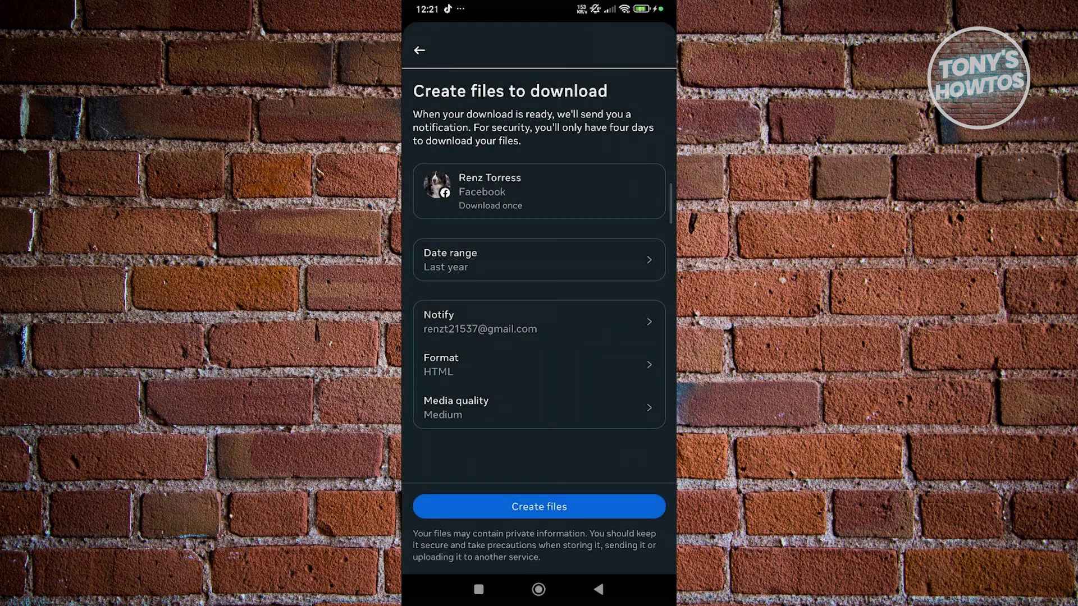
click(539, 408)
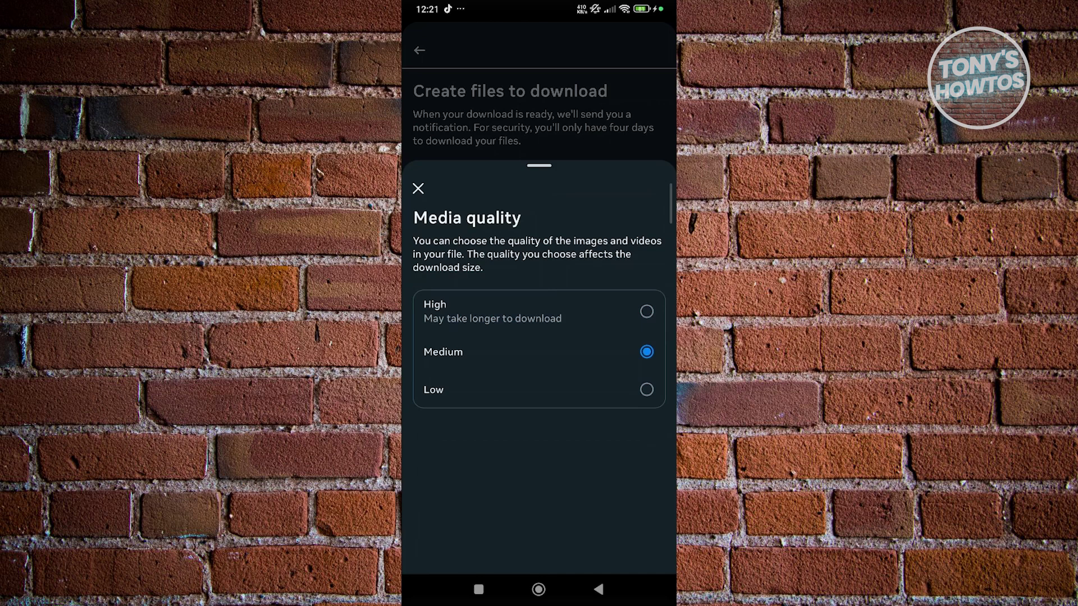
click(417, 188)
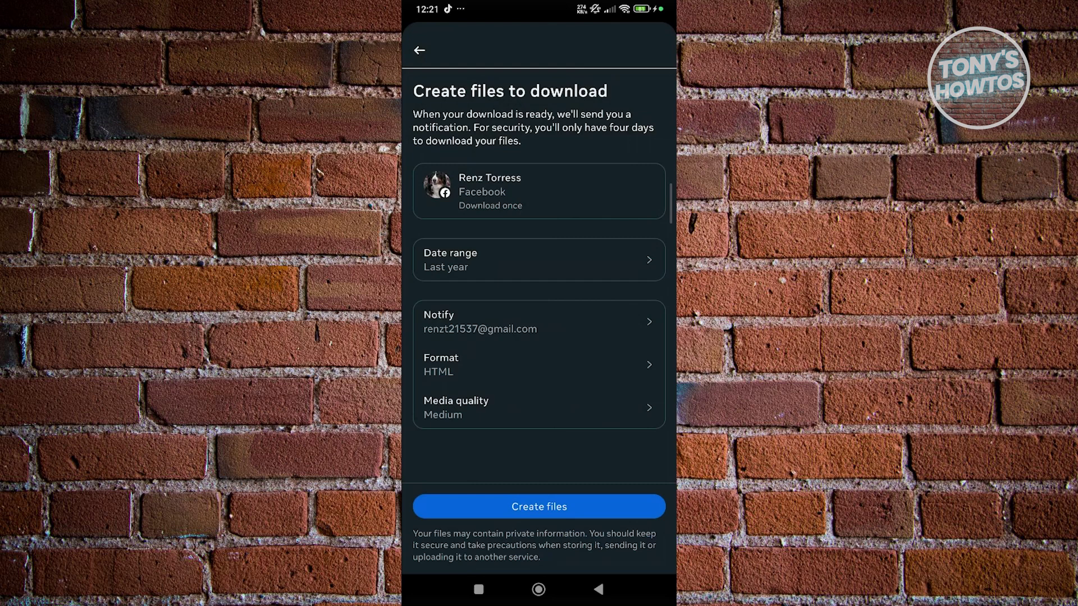
Keep the current notification destination and submit Create files.
click(540, 322)
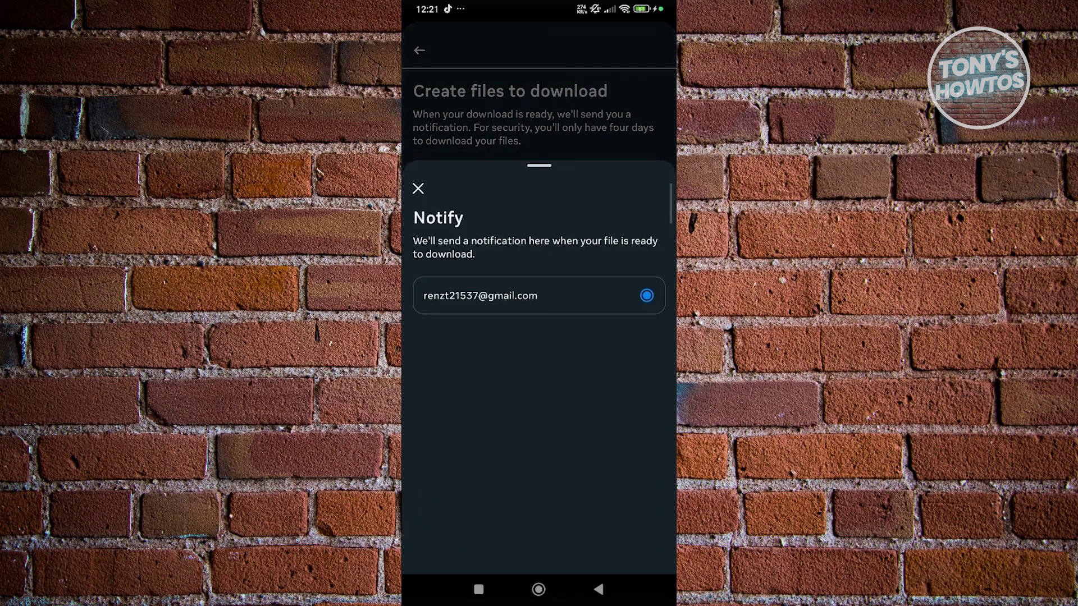
click(418, 187)
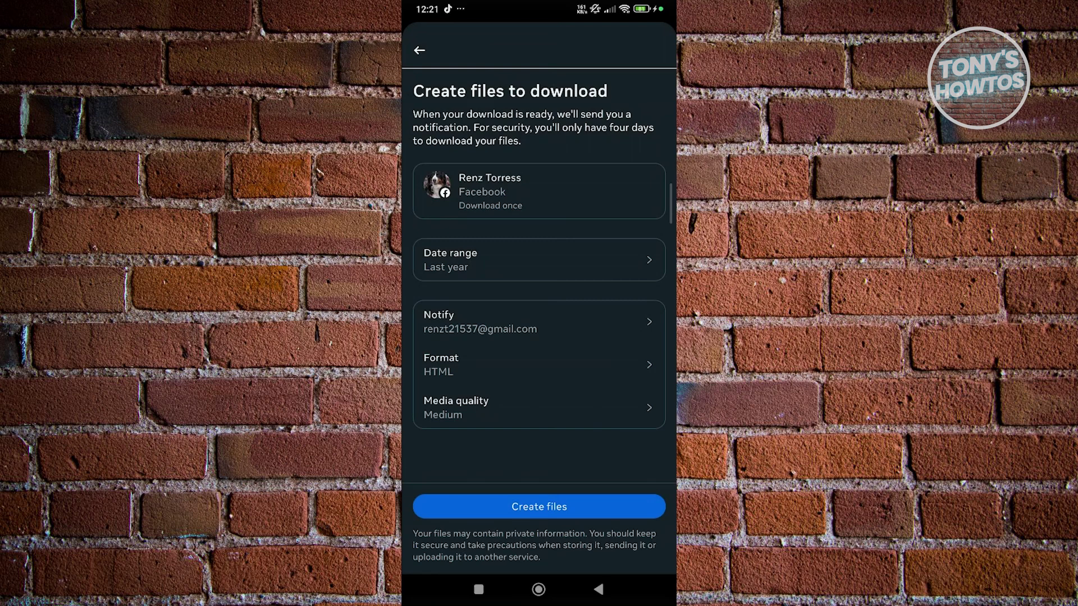
click(539, 506)
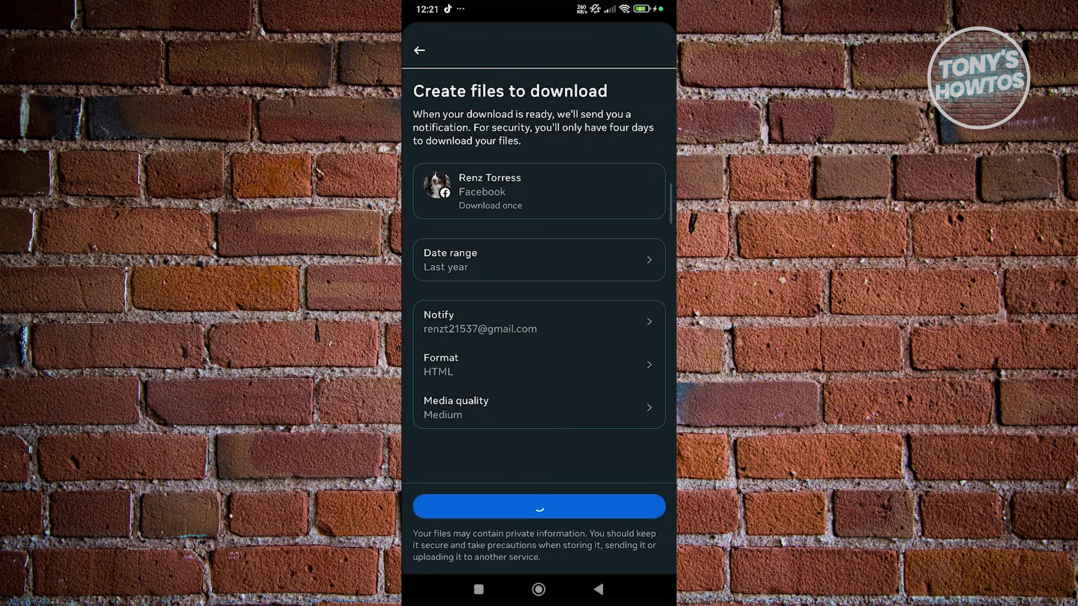